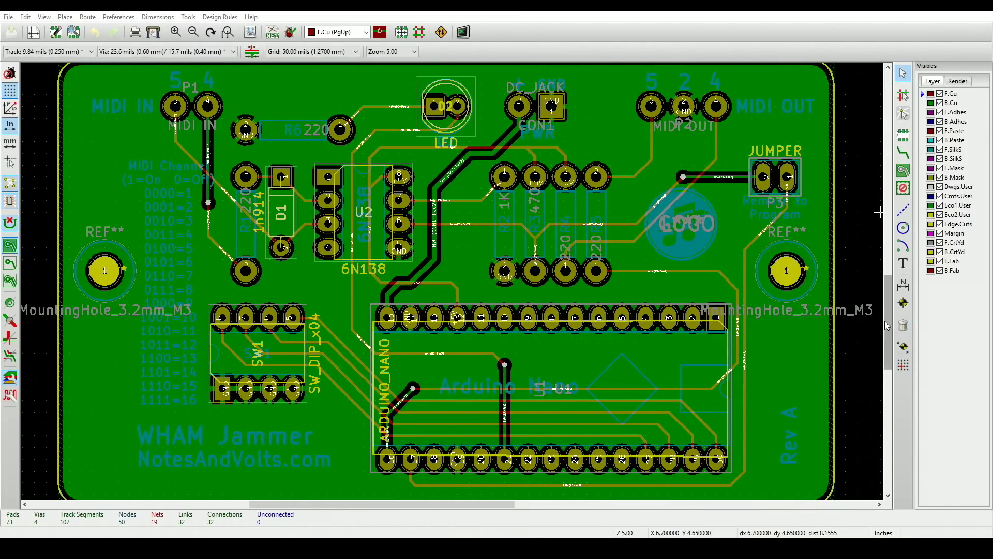
pyautogui.moveTo(886, 332)
pyautogui.mouseDown()
pyautogui.moveTo(896, 384)
pyautogui.moveTo(900, 325)
pyautogui.mouseUp()
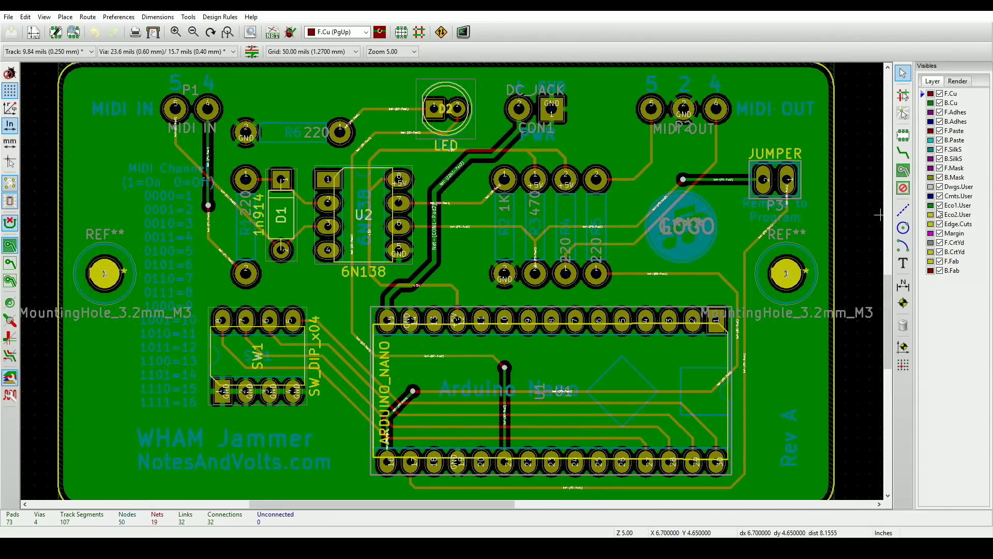
# - Make B.Cu the active layer and toggle its visibility off and back on
pyautogui.click(931, 104)
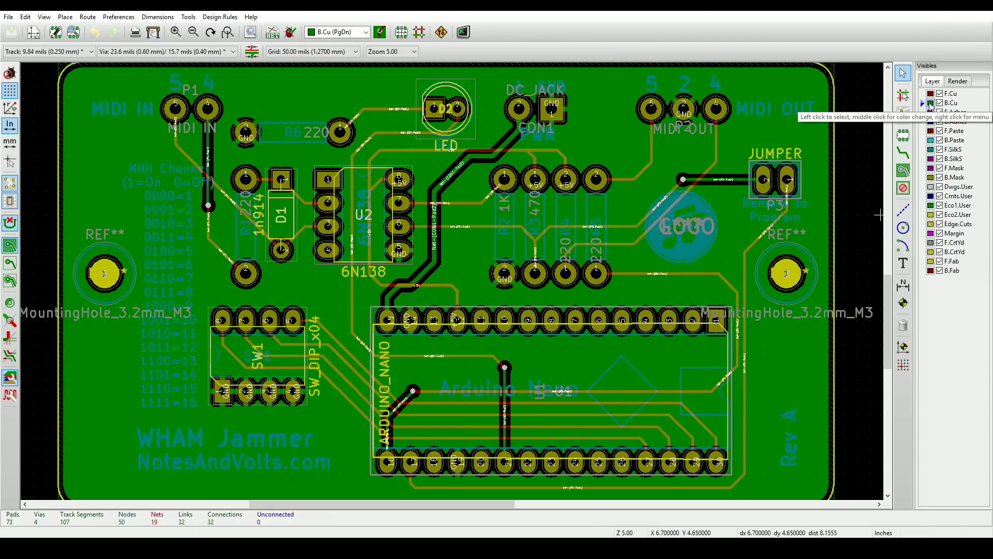
pyautogui.click(940, 103)
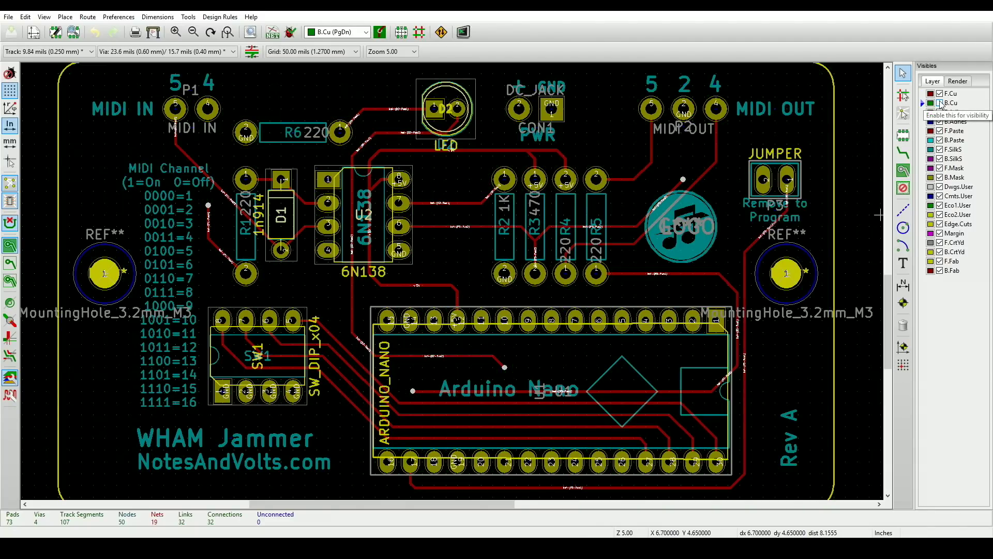
pyautogui.click(940, 103)
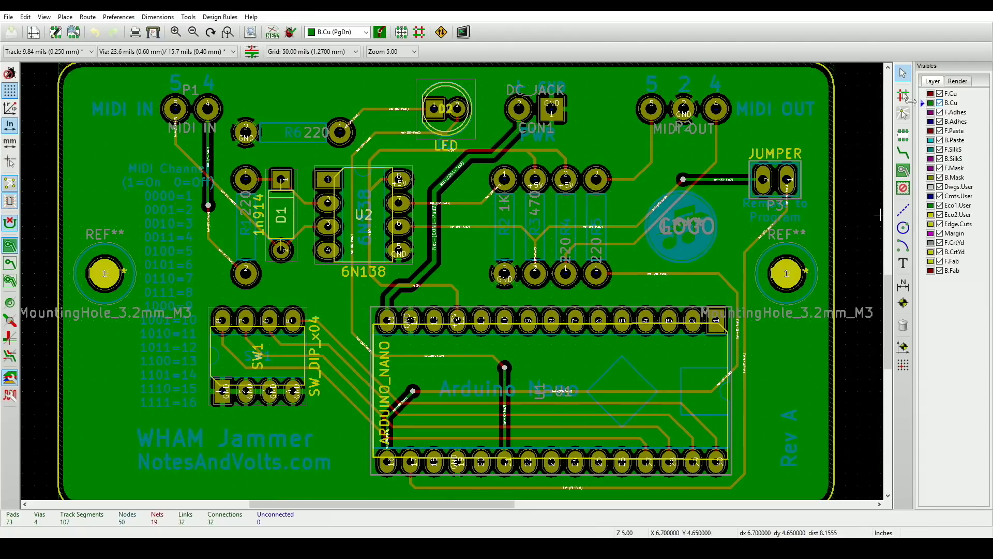
# - Show the board in the 3D viewer (Alt+3) and orbit it until seen edge-on
pyautogui.hotkey('alt', '3')
pyautogui.moveTo(592, 289); pyautogui.dragTo(582, 250)
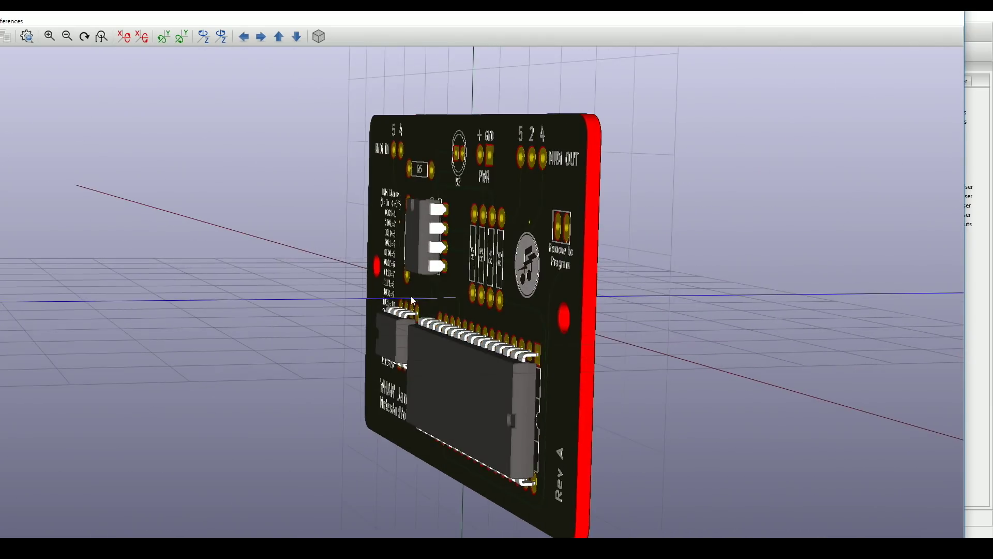
pyautogui.moveTo(583, 253)
pyautogui.mouseDown()
pyautogui.moveTo(542, 319)
pyautogui.moveTo(150, 299)
pyautogui.mouseUp()
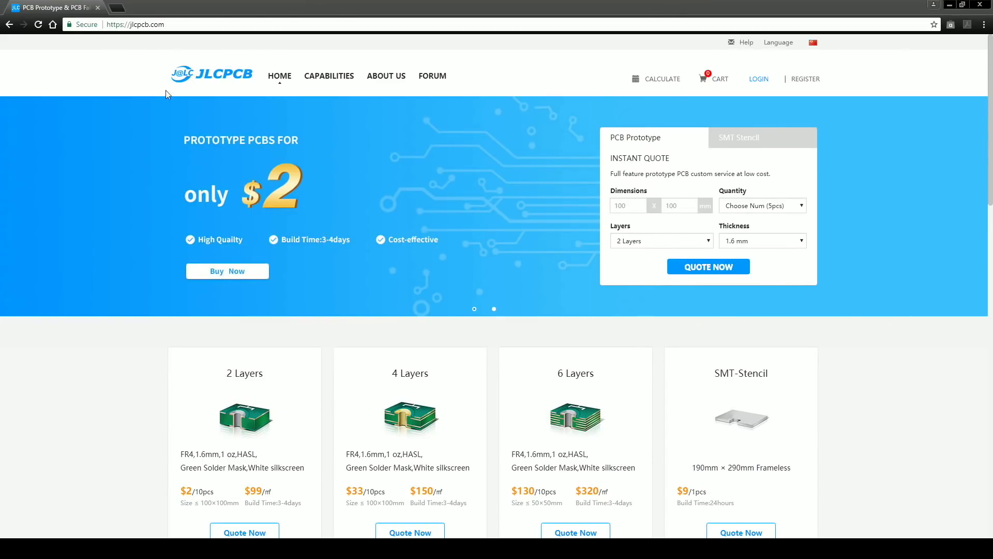
pyautogui.scroll(-2, 155, 109)
pyautogui.scroll(-2, 156, 109)
pyautogui.scroll(-2, 156, 110)
pyautogui.scroll(-2, 155, 110)
pyautogui.scroll(-3, 156, 110)
pyautogui.scroll(-2, 156, 110)
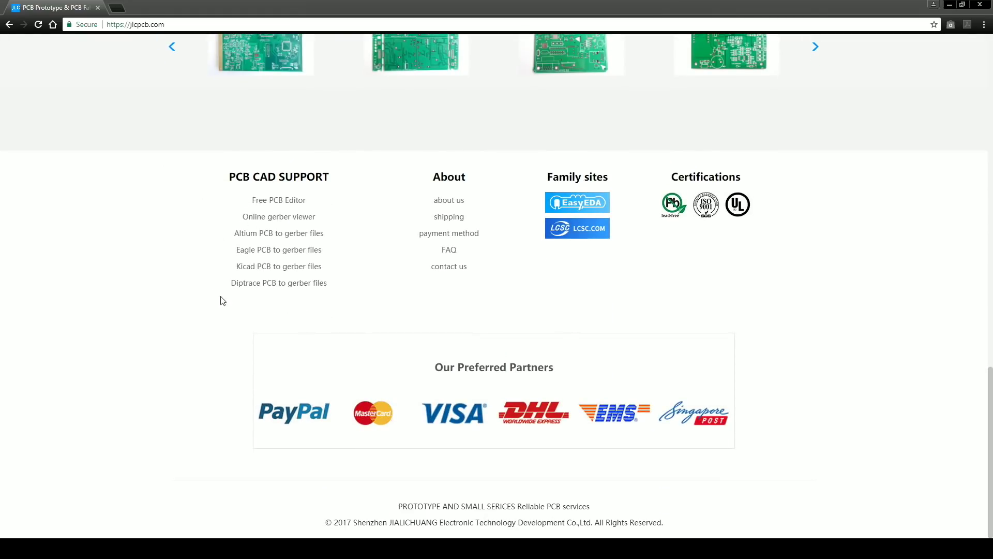
# - Follow the footer link to the 'Kicad PCB to gerber files' guide
pyautogui.click(264, 268)
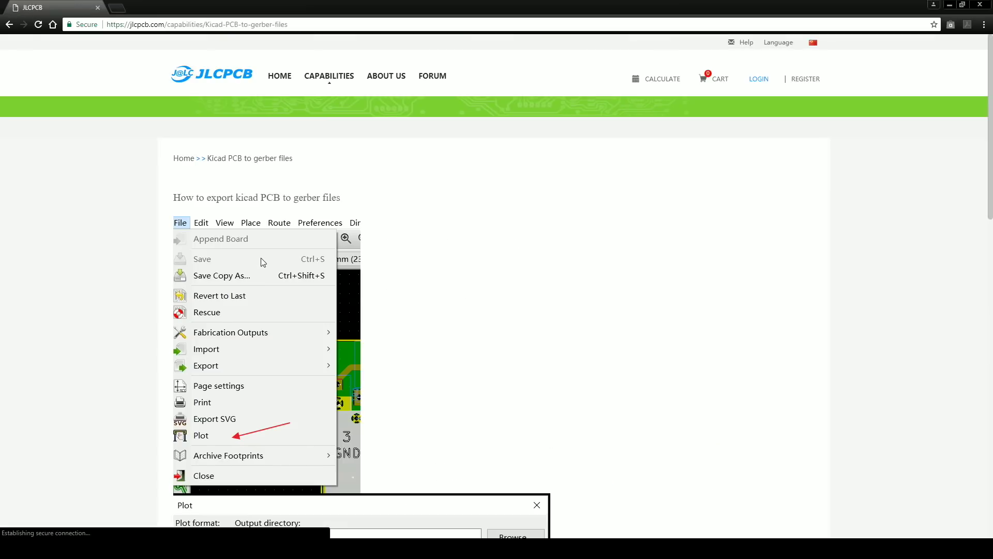
pyautogui.scroll(-2, 445, 252)
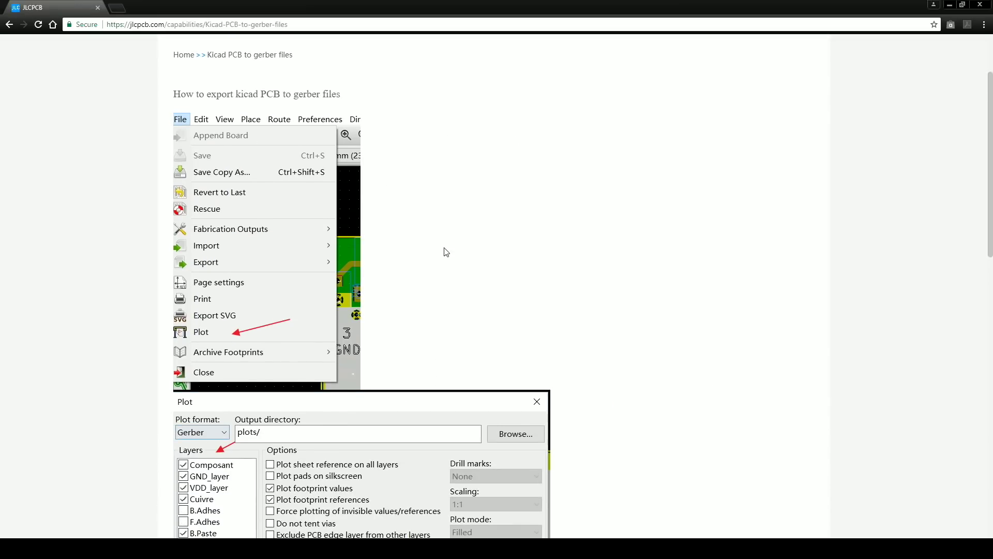
pyautogui.scroll(-1, 445, 252)
pyautogui.scroll(-1, 445, 252)
pyautogui.scroll(-1, 445, 252)
pyautogui.scroll(-2, 443, 251)
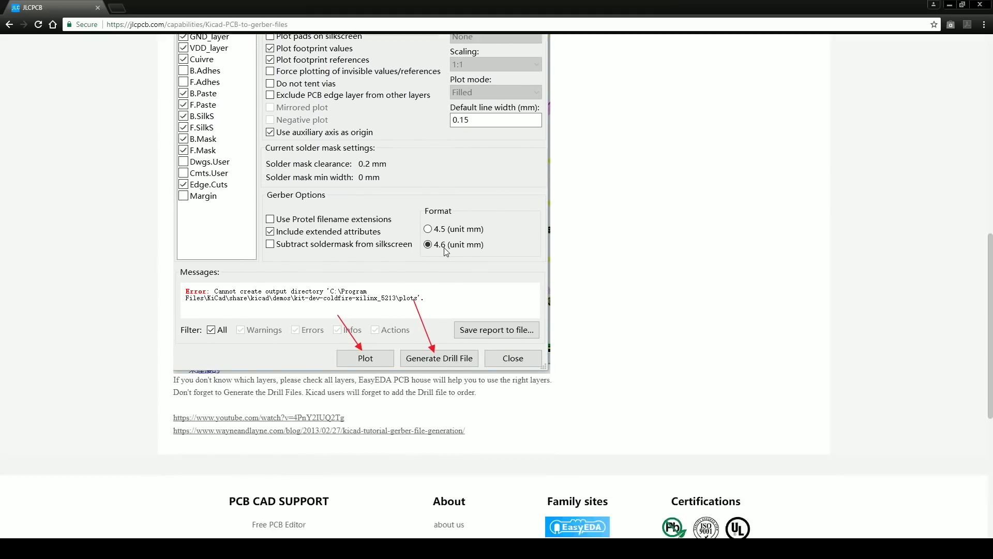
pyautogui.scroll(-1, 444, 249)
pyautogui.scroll(-1, 443, 250)
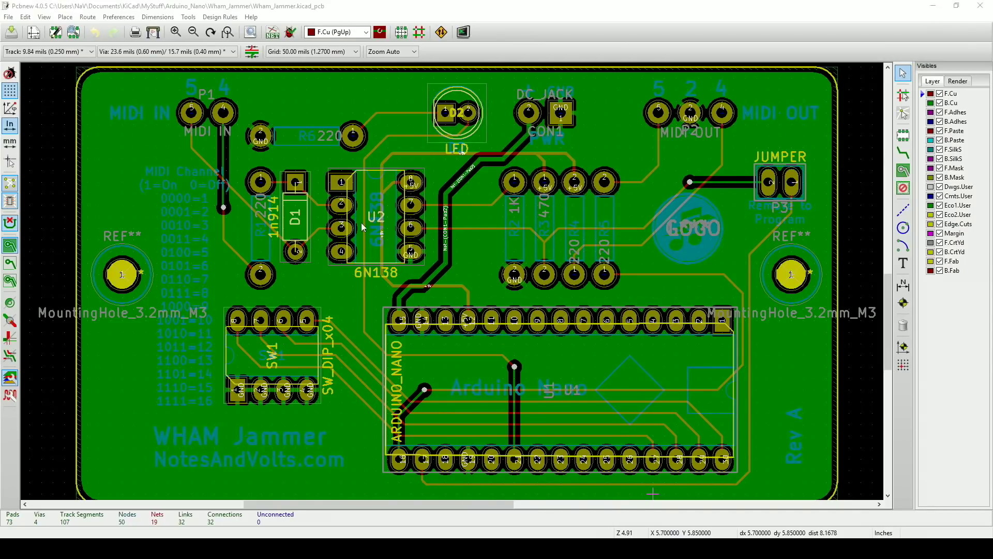
# - Plot all checked Gerber layers into the Gerbers/ folder via File > Plot
pyautogui.click(7, 18)
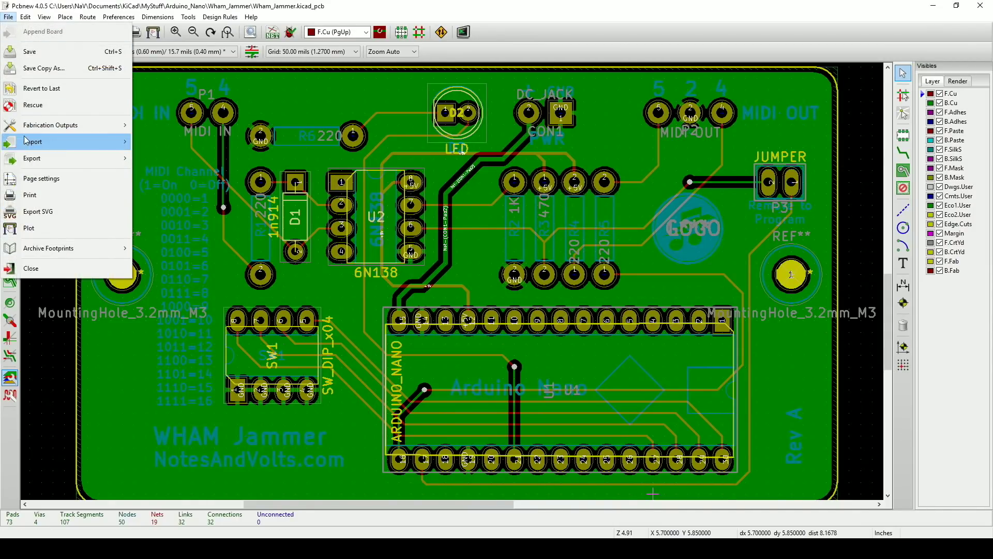
pyautogui.click(31, 229)
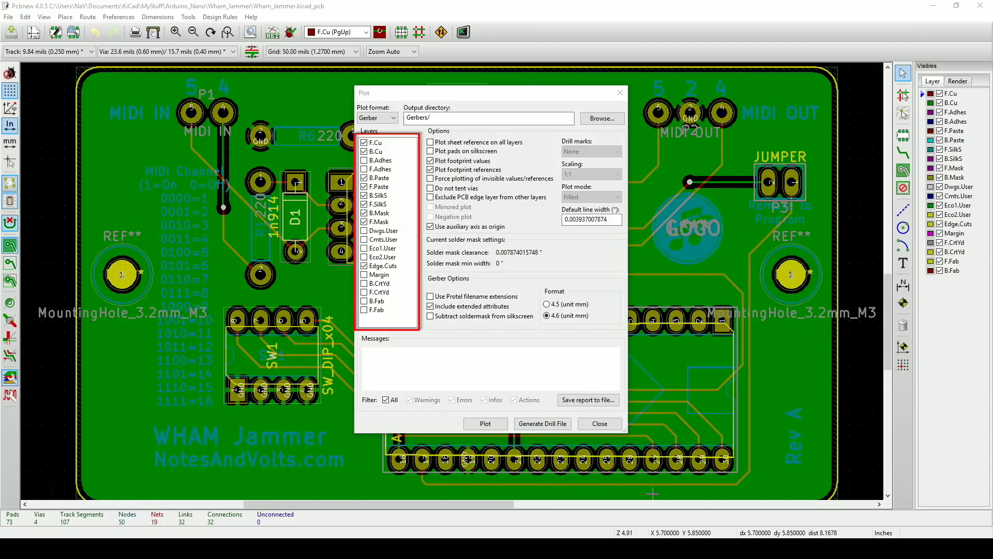
pyautogui.click(486, 427)
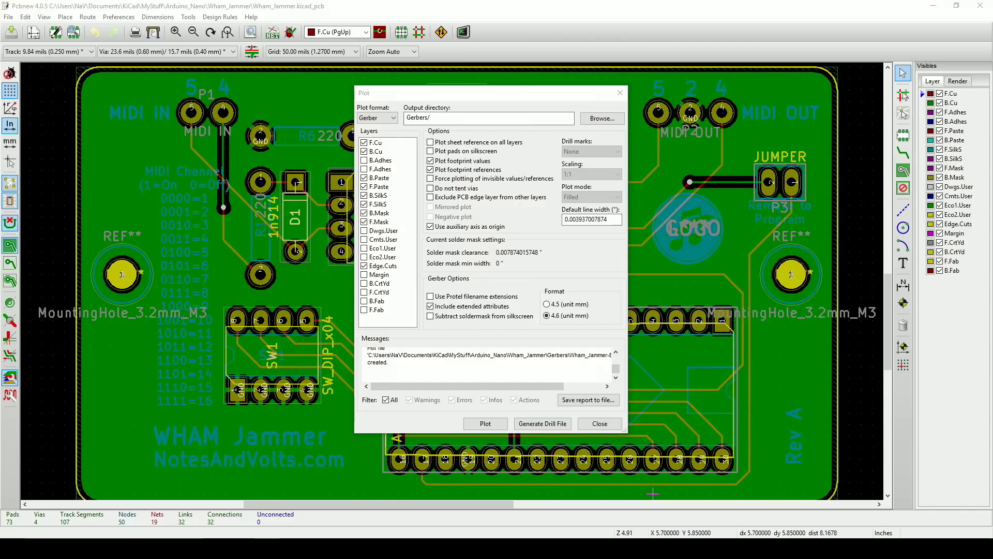
pyautogui.click(544, 424)
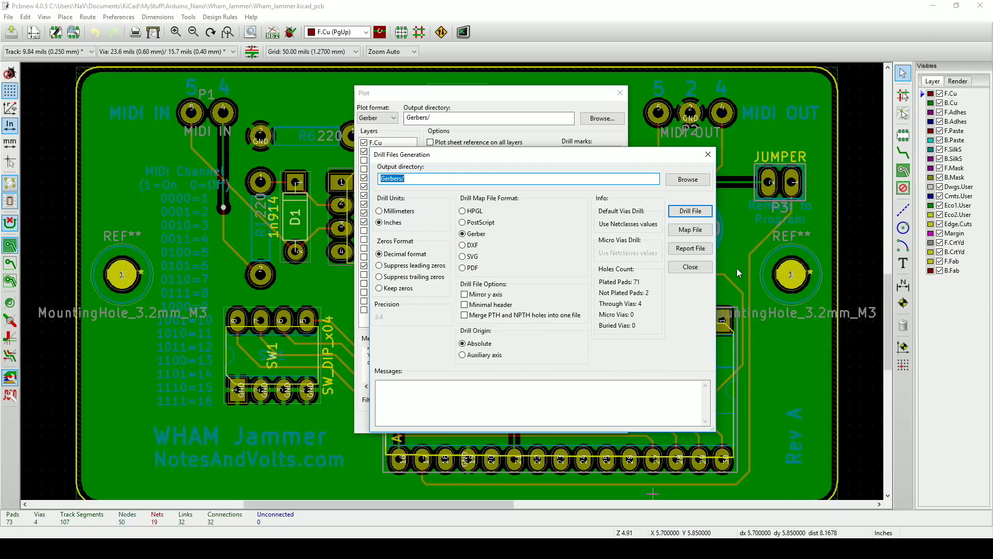
# - Generate the drill files Wham_Jammer.drl and NPTH.drl, then close the drill and plot dialogs
pyautogui.click(691, 211)
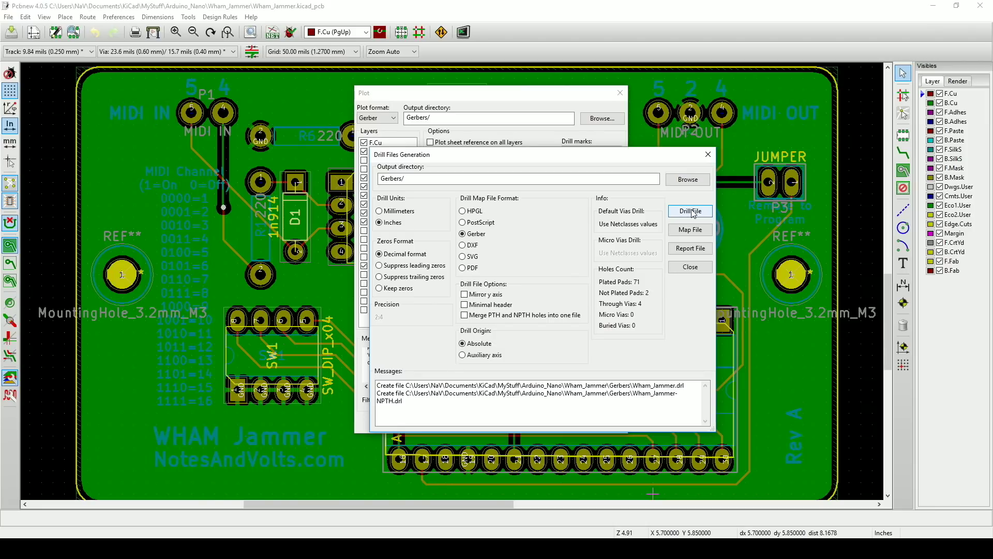
pyautogui.click(708, 154)
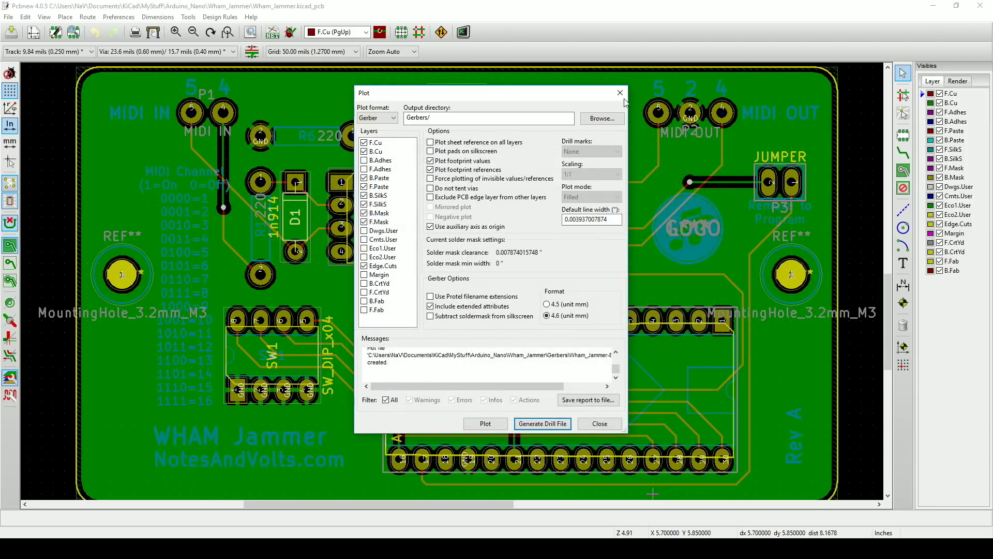
pyautogui.click(620, 94)
# - Select all 11 fabrication files in the Gerbers folder and compress them into a zip
pyautogui.moveTo(992, 194); pyautogui.dragTo(640, 245)
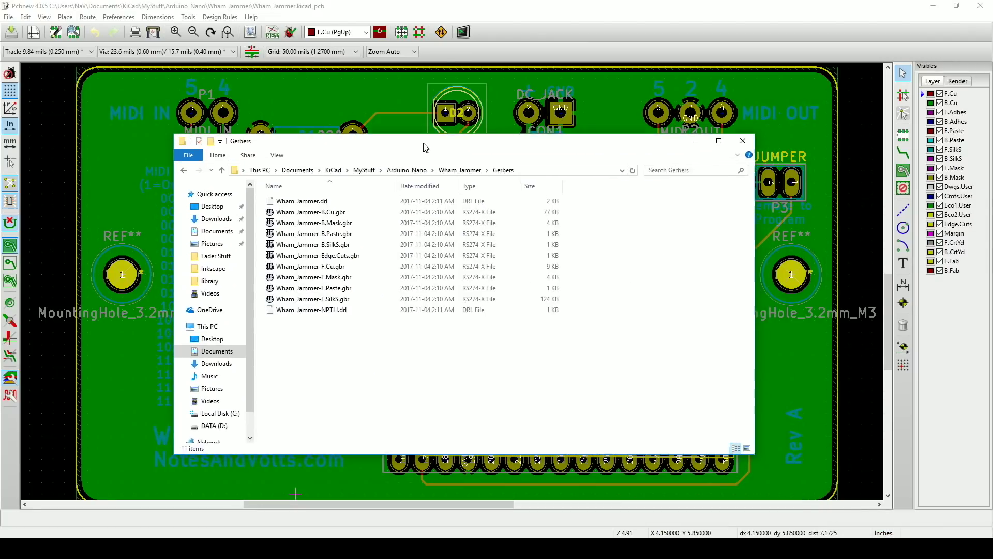
pyautogui.moveTo(640, 245); pyautogui.dragTo(421, 127)
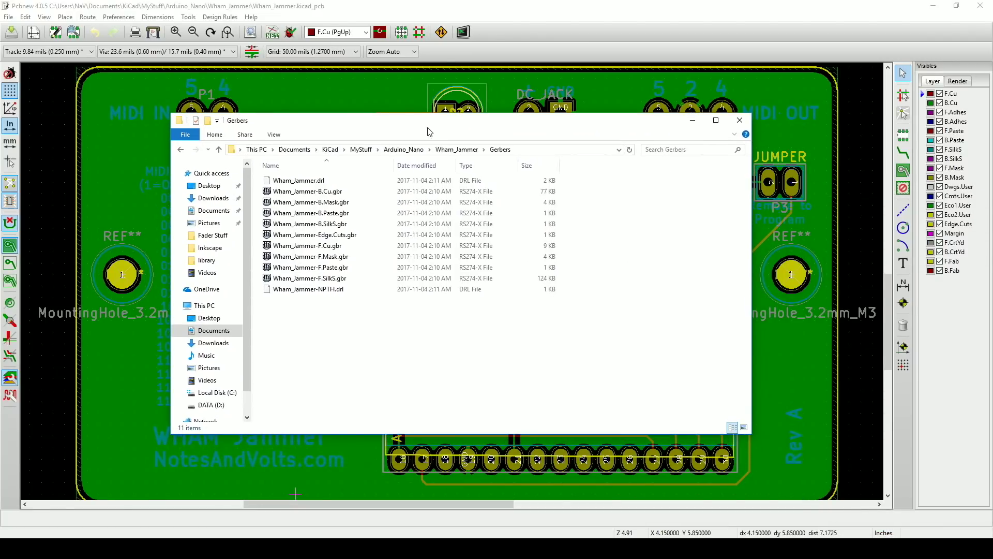
pyautogui.click(303, 182)
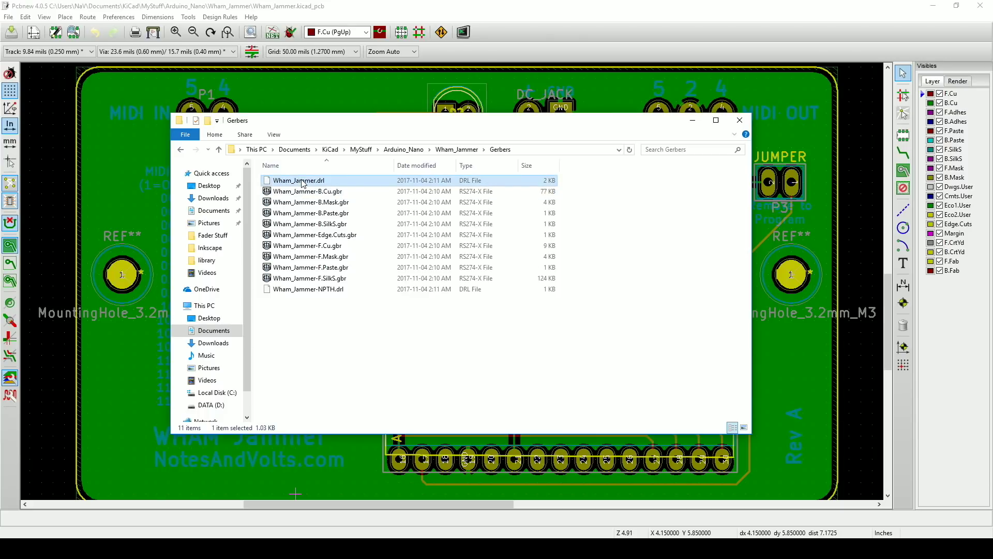
pyautogui.keyDown('shift'); pyautogui.click(307, 289); pyautogui.keyUp('shift')
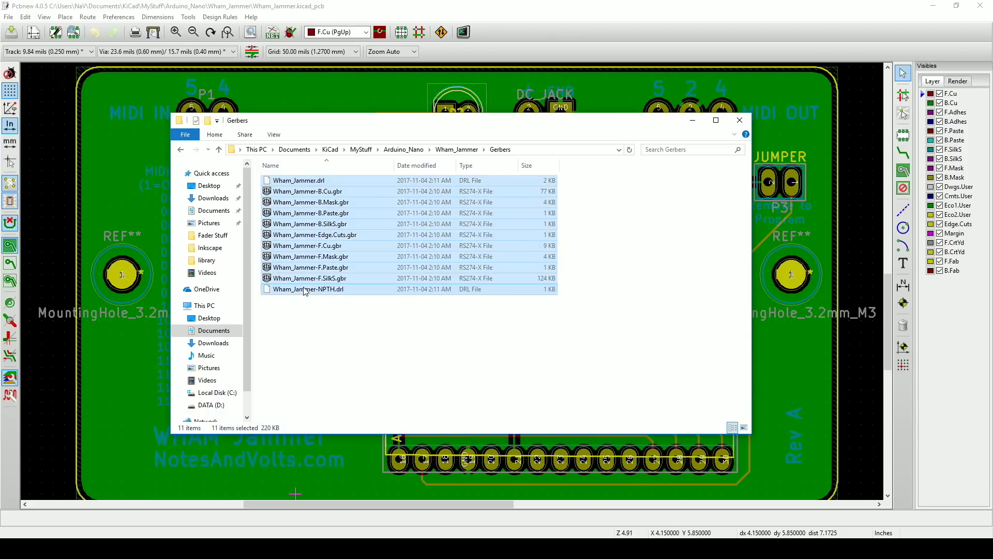
pyautogui.rightClick(302, 254)
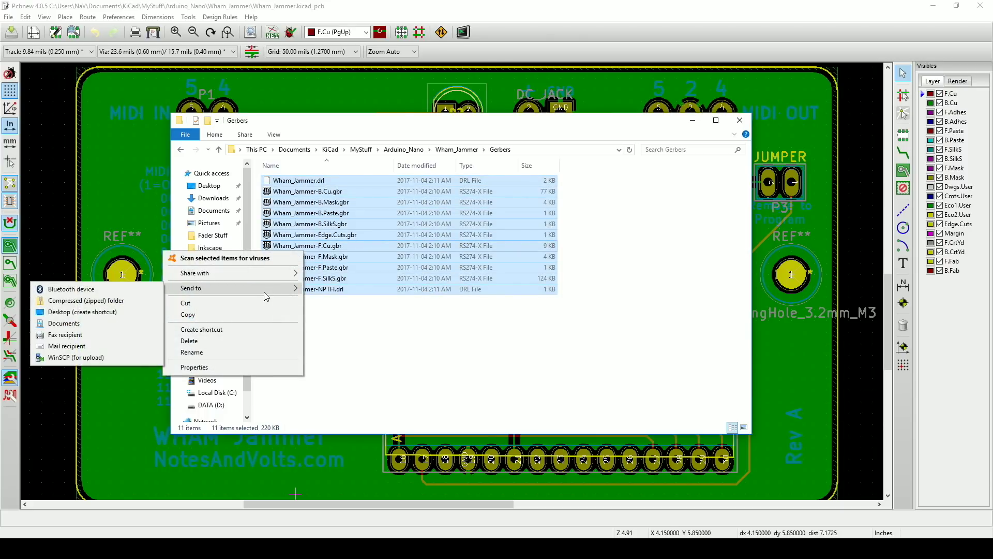
pyautogui.moveTo(191, 288)
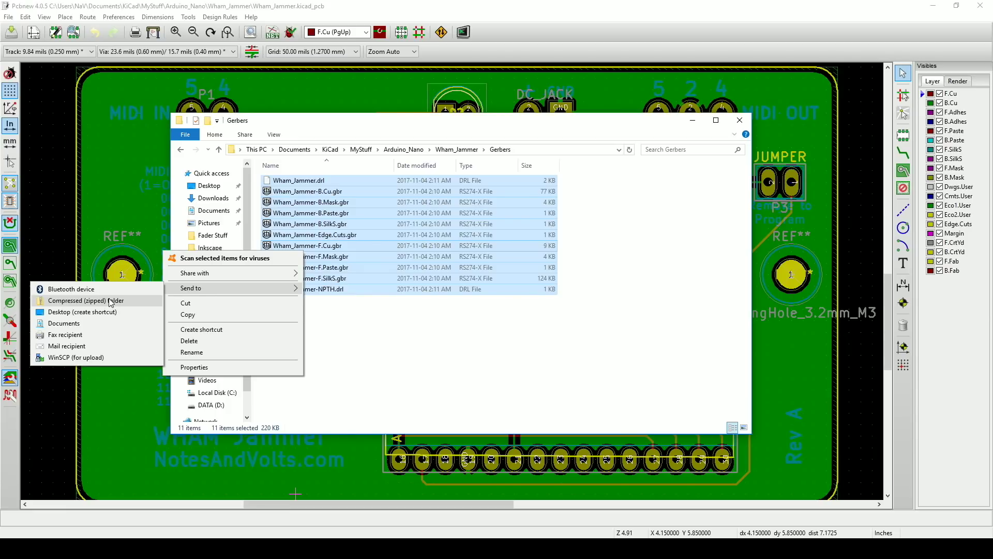
pyautogui.click(111, 301)
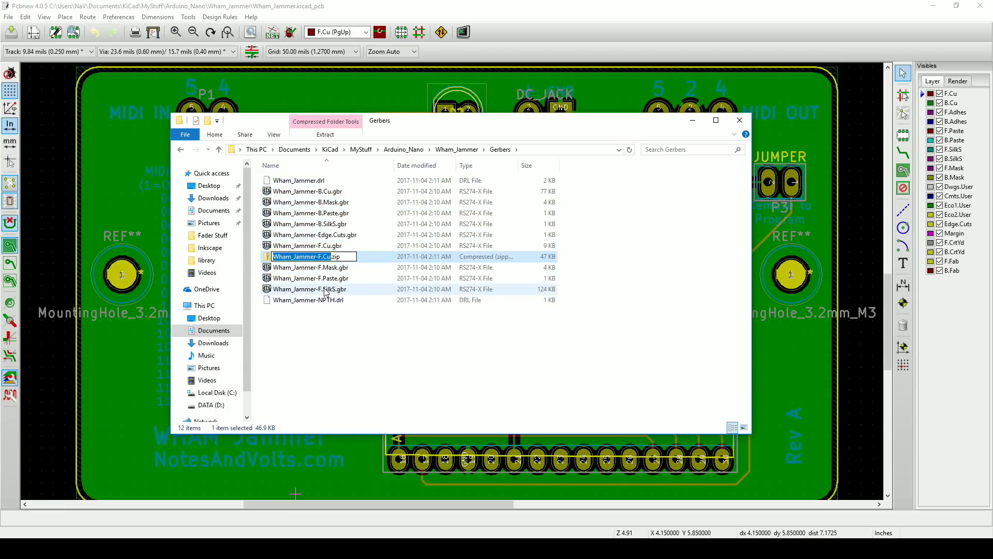
# - Rename the archive to Wham_Jammer.zip by trimming the layer suffix
pyautogui.click(340, 256)
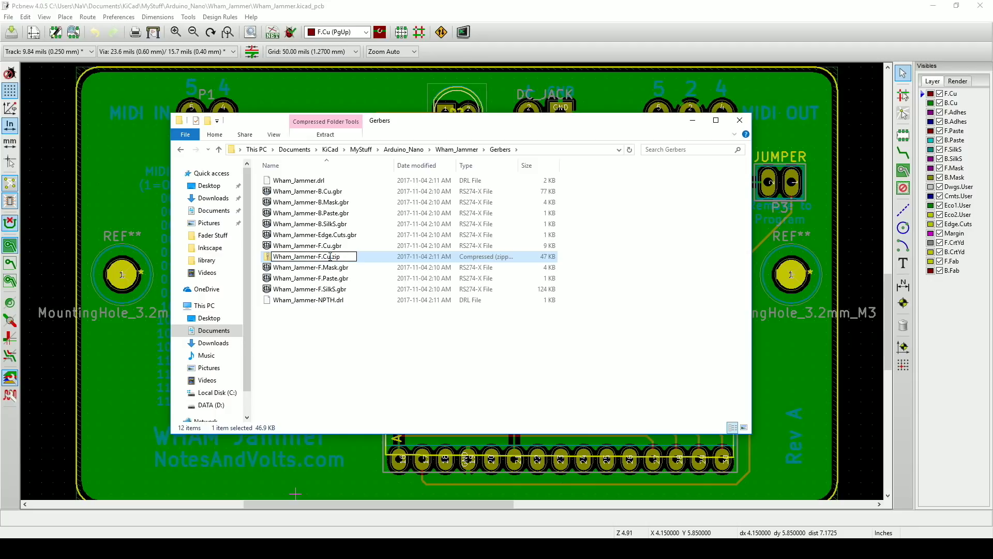
pyautogui.press('Left')
pyautogui.press('Left')
pyautogui.press('Left')
pyautogui.press('BackSpace')
pyautogui.press('BackSpace')
pyautogui.press('BackSpace')
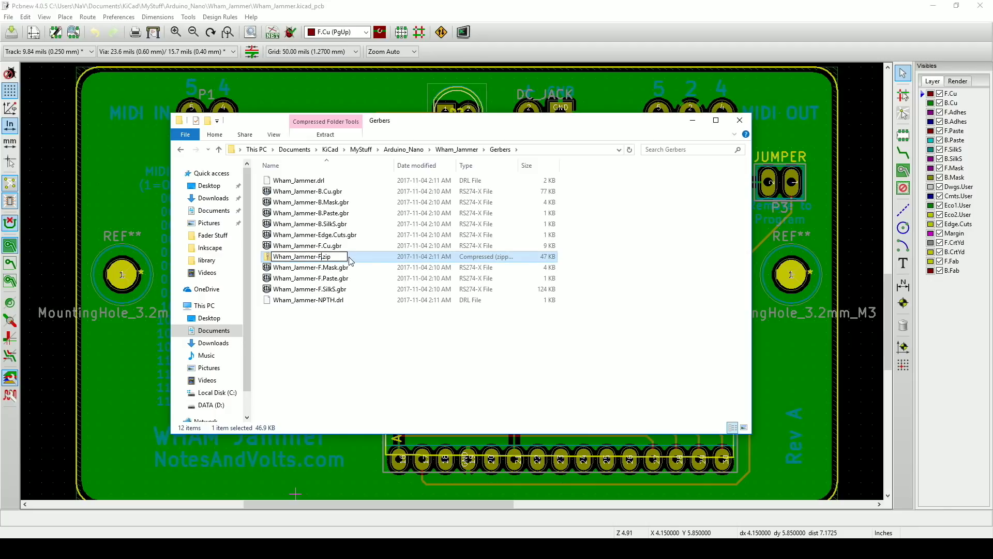
pyautogui.press('BackSpace')
pyautogui.press('BackSpace')
pyautogui.click(334, 314)
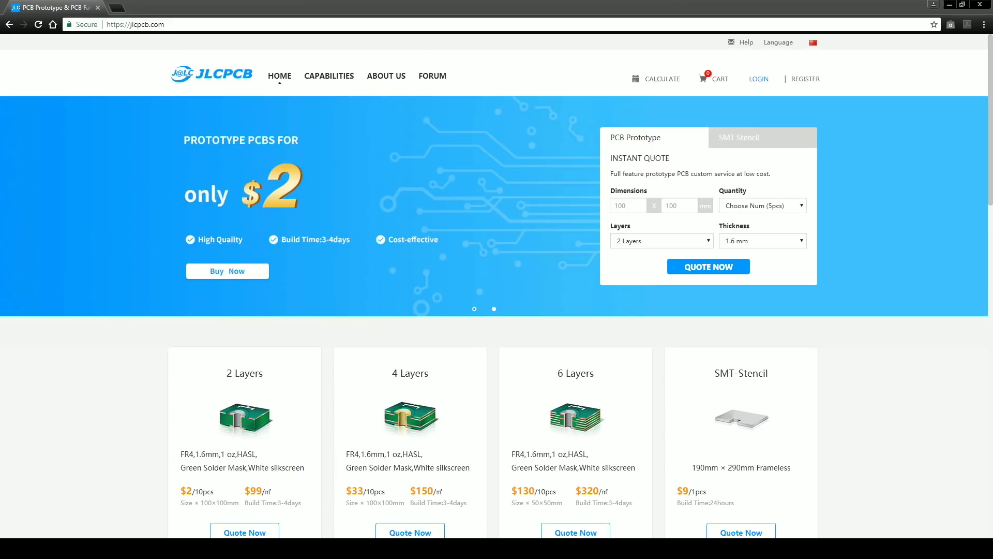
# - Quote 10 boards with HASL (with lead) finish and save the order to the cart
pyautogui.click(227, 272)
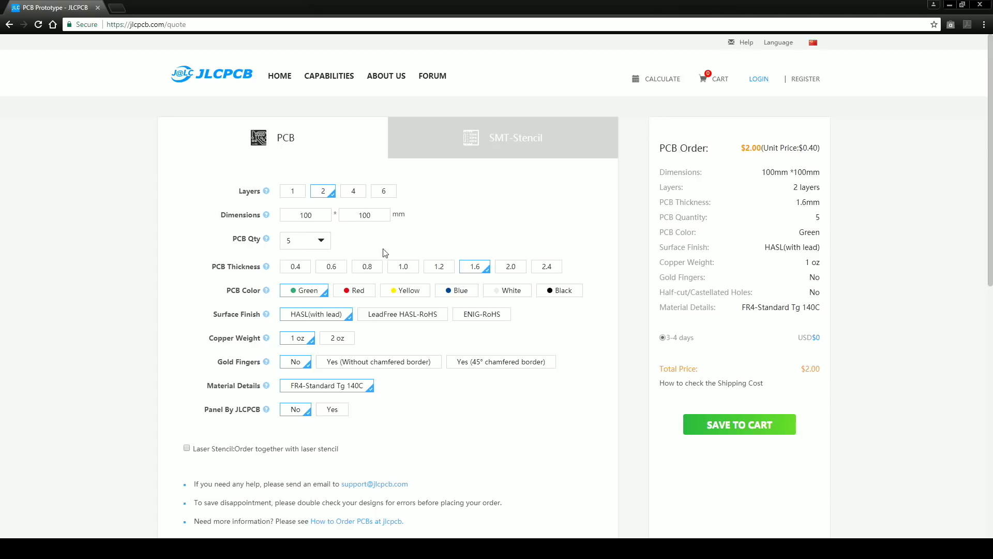
pyautogui.click(321, 241)
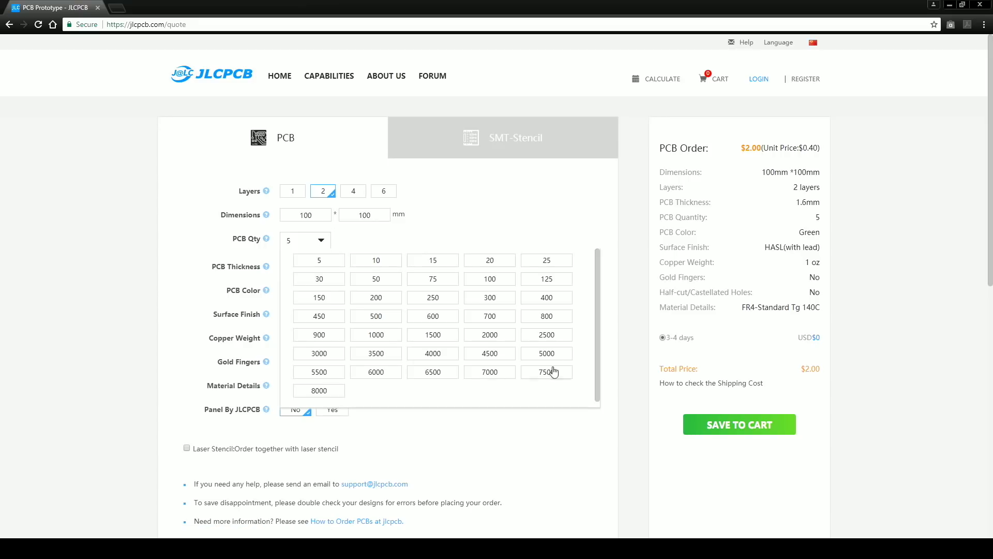
pyautogui.click(377, 259)
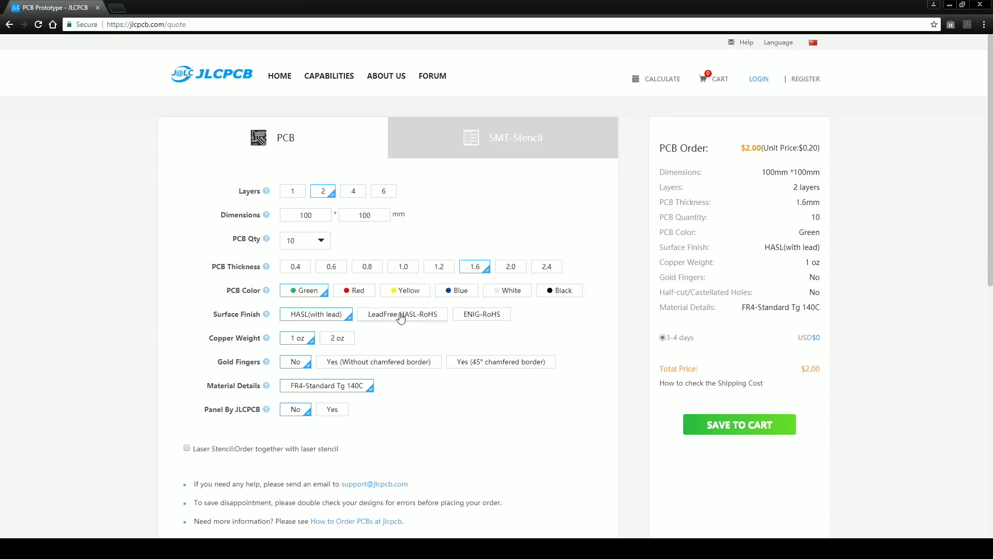
pyautogui.click(402, 319)
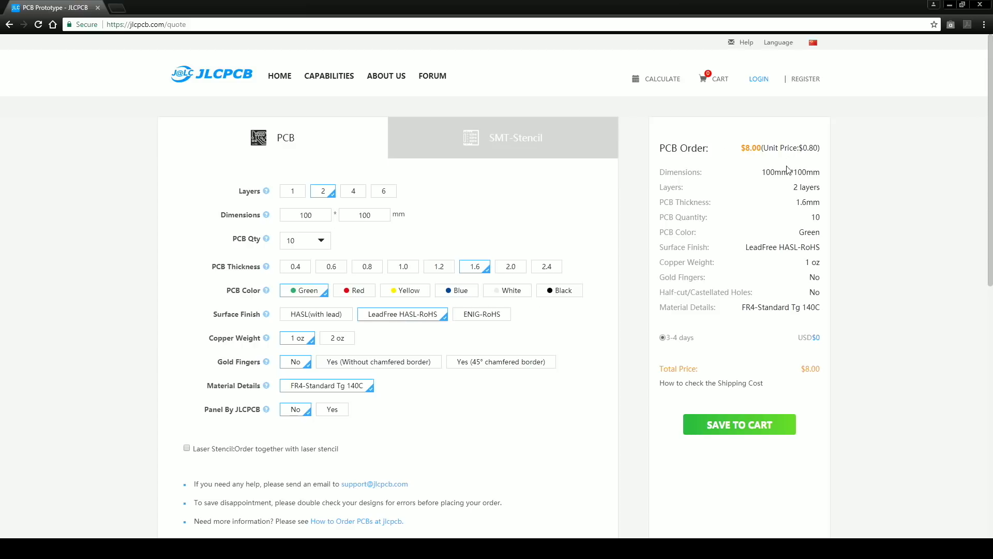
pyautogui.click(325, 318)
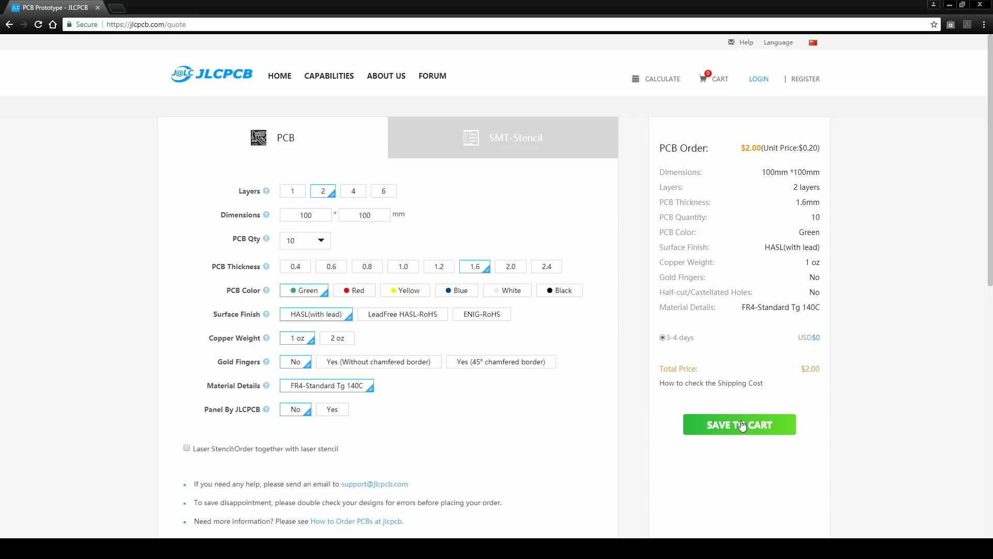
pyautogui.click(743, 425)
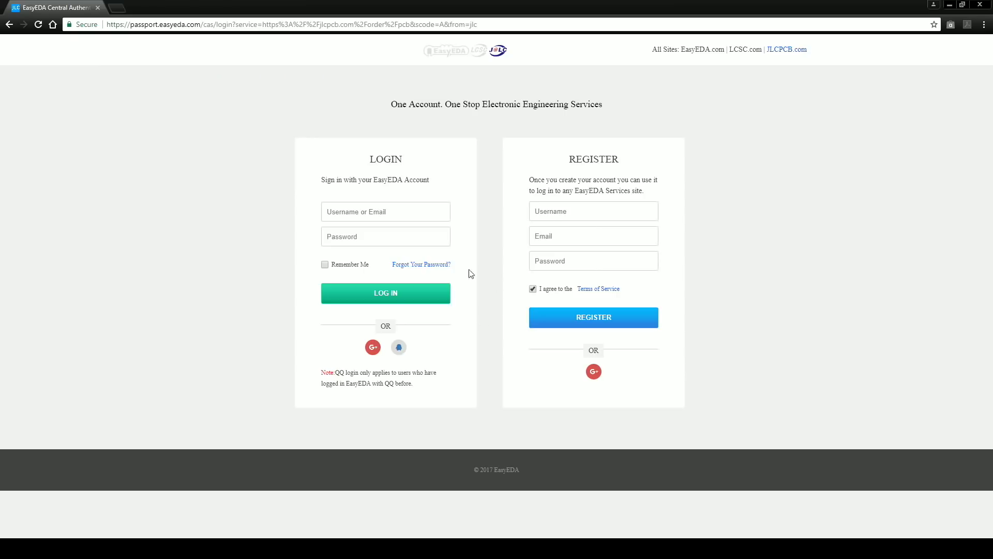
# - Log in with the saved username and password
pyautogui.click(362, 212)
pyautogui.write('notesandvolts')
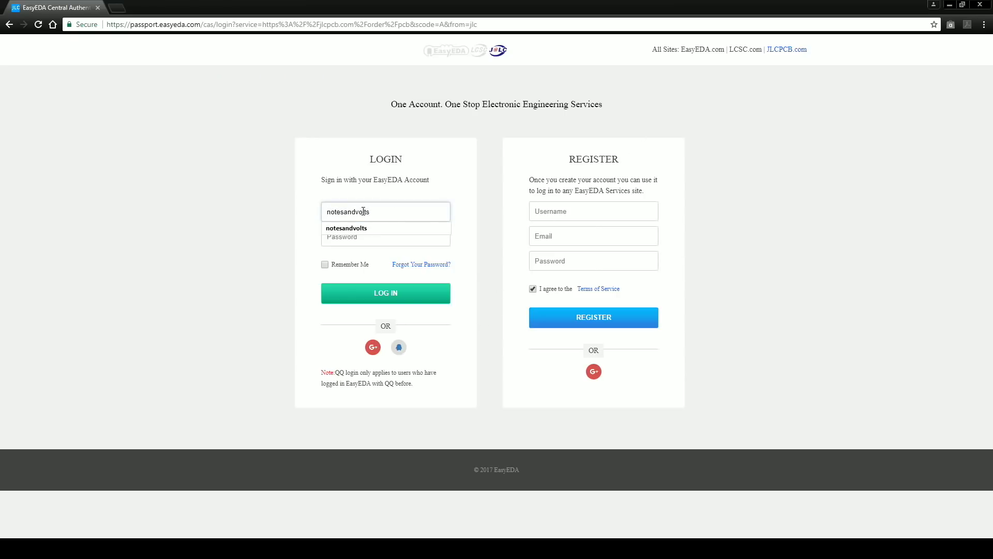
pyautogui.click(365, 227)
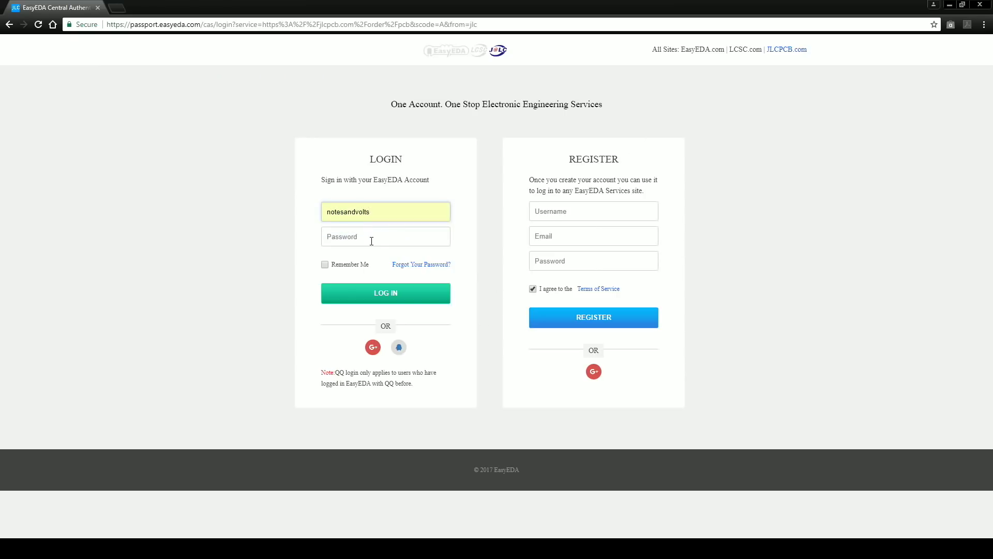
pyautogui.write('****')
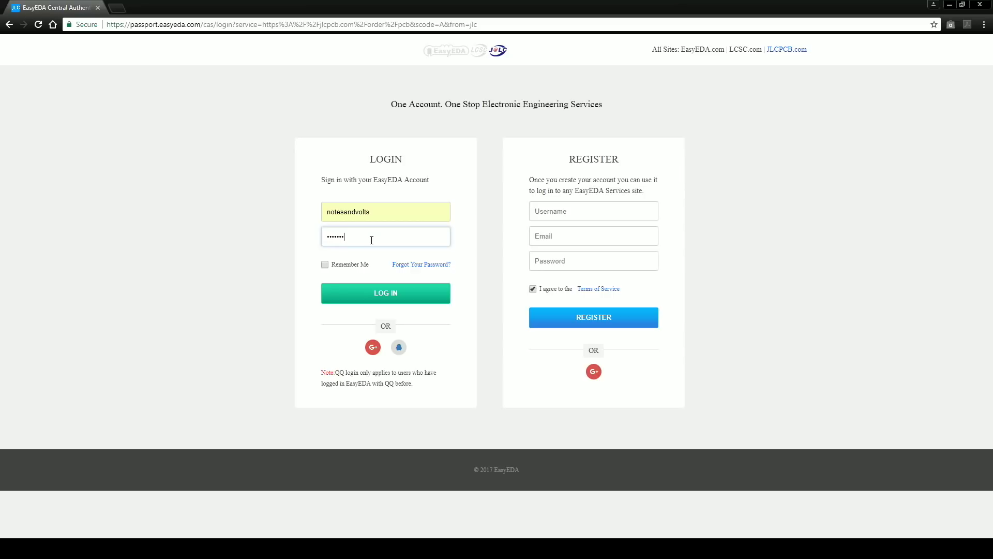
pyautogui.click(381, 293)
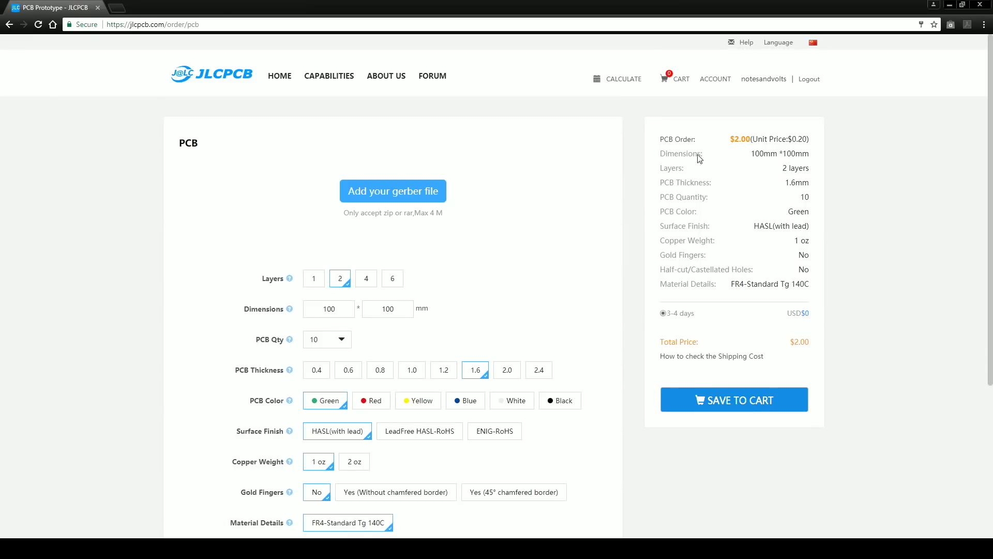
pyautogui.scroll(-2, 536, 226)
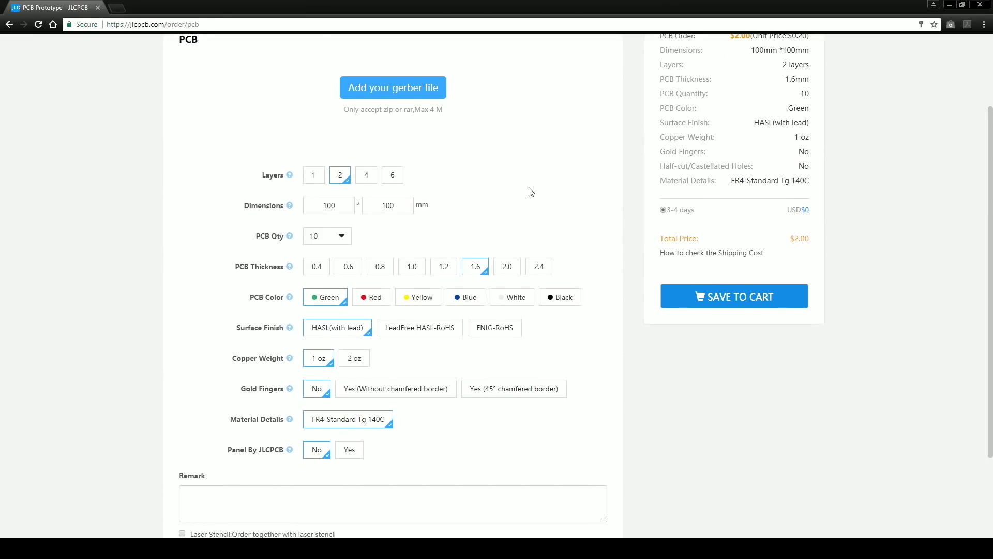
pyautogui.scroll(1, 530, 191)
# - Upload Wham_Jammer.zip as the Gerber file so the 83.8 × 48.2 mm size fills in
pyautogui.click(396, 142)
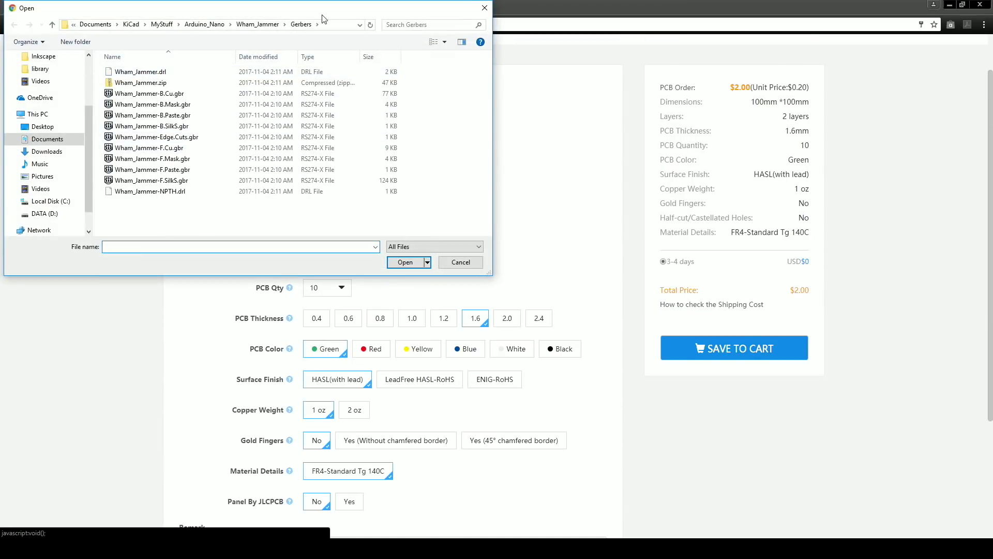
pyautogui.click(134, 83)
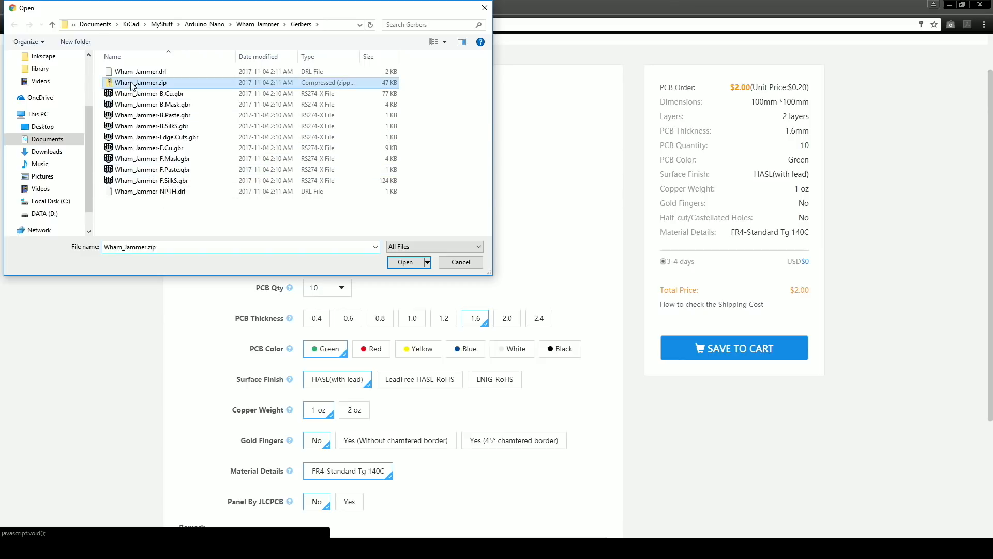
pyautogui.click(404, 264)
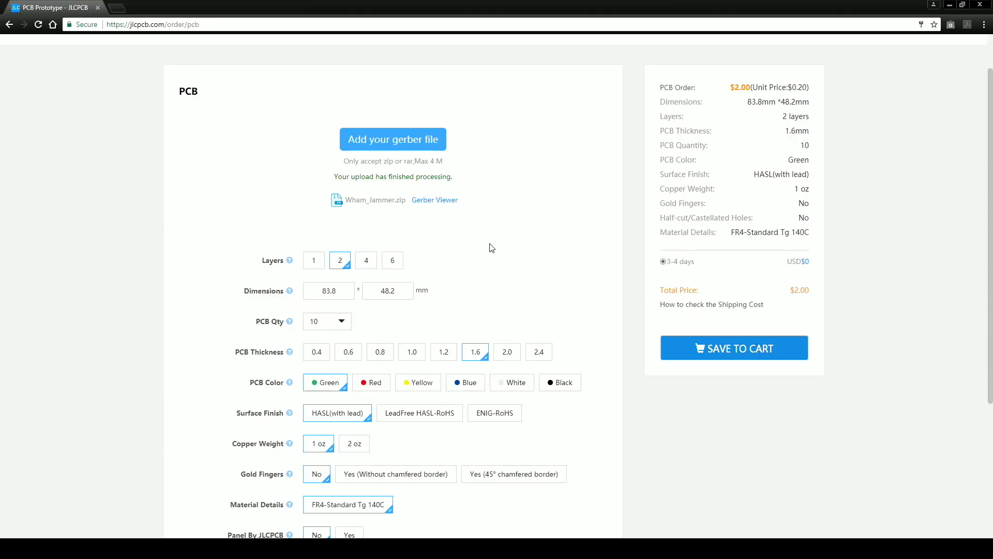
pyautogui.click(426, 201)
pyautogui.click(106, 44)
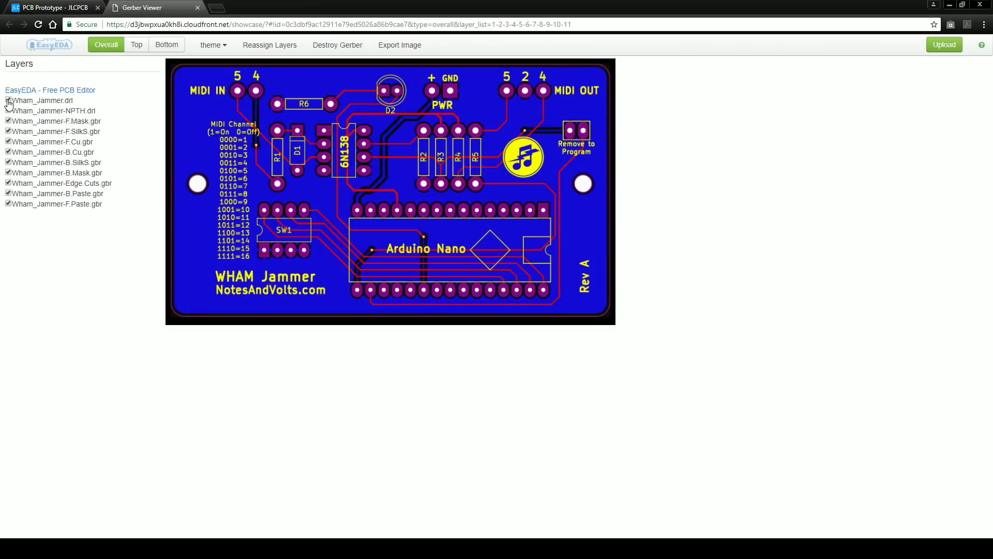
pyautogui.click(8, 152)
pyautogui.click(8, 162)
pyautogui.click(8, 183)
pyautogui.click(9, 204)
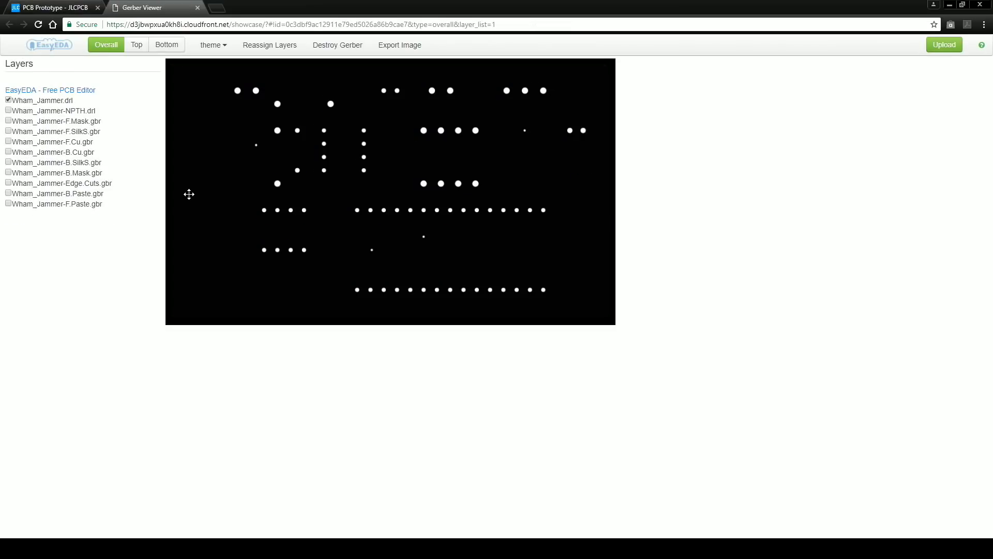
pyautogui.click(8, 101)
pyautogui.click(8, 122)
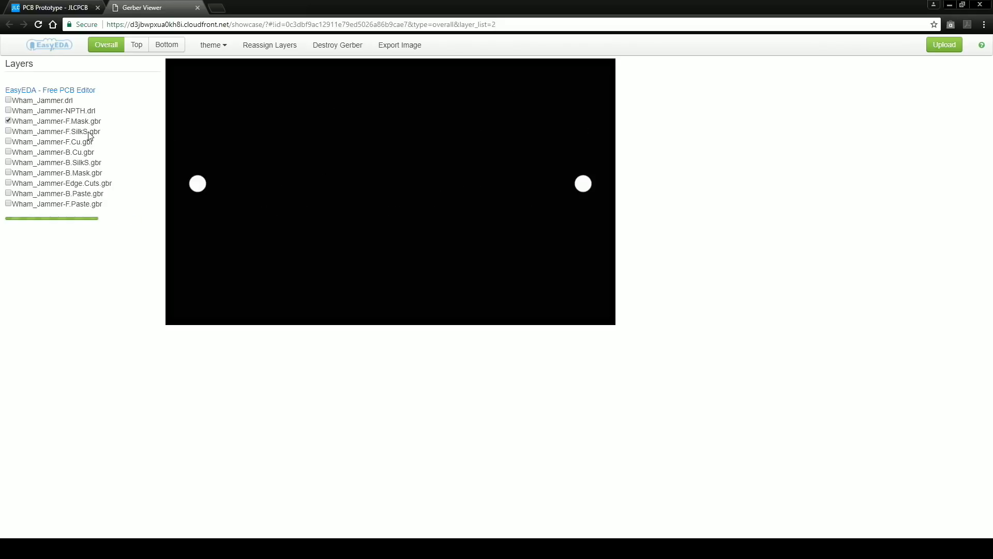
pyautogui.click(8, 121)
pyautogui.click(8, 130)
pyautogui.click(8, 142)
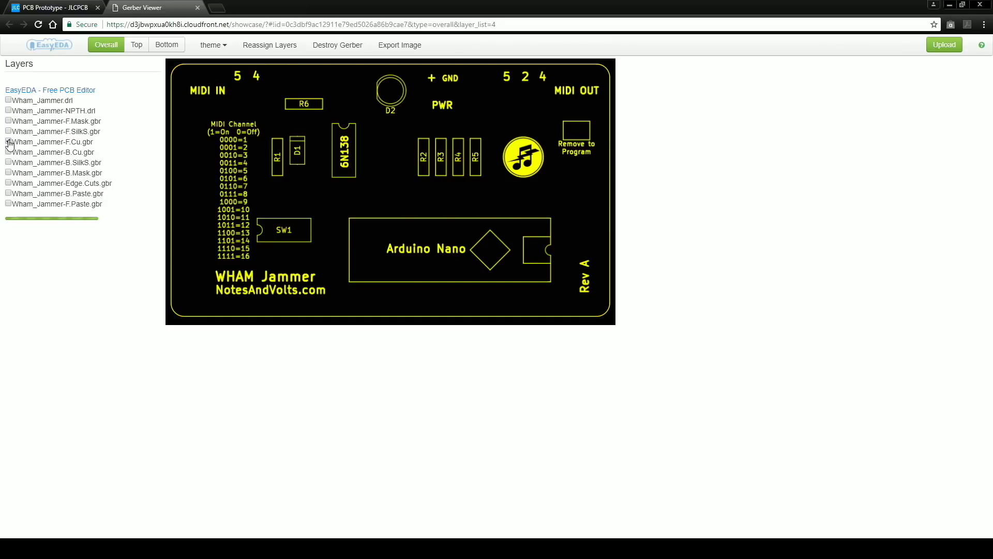
pyautogui.click(8, 152)
pyautogui.click(8, 152)
pyautogui.click(8, 184)
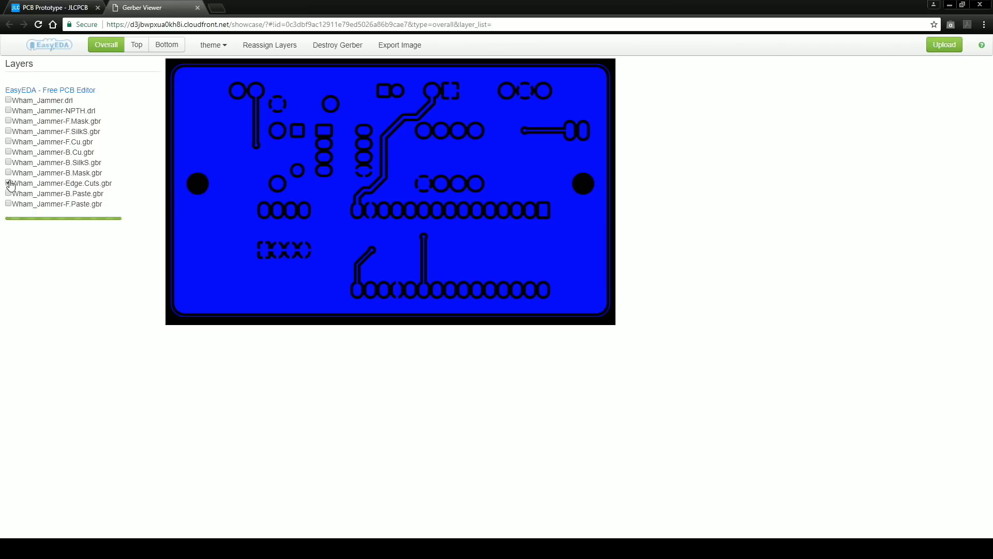
pyautogui.hotkey('ctrl', 'w')
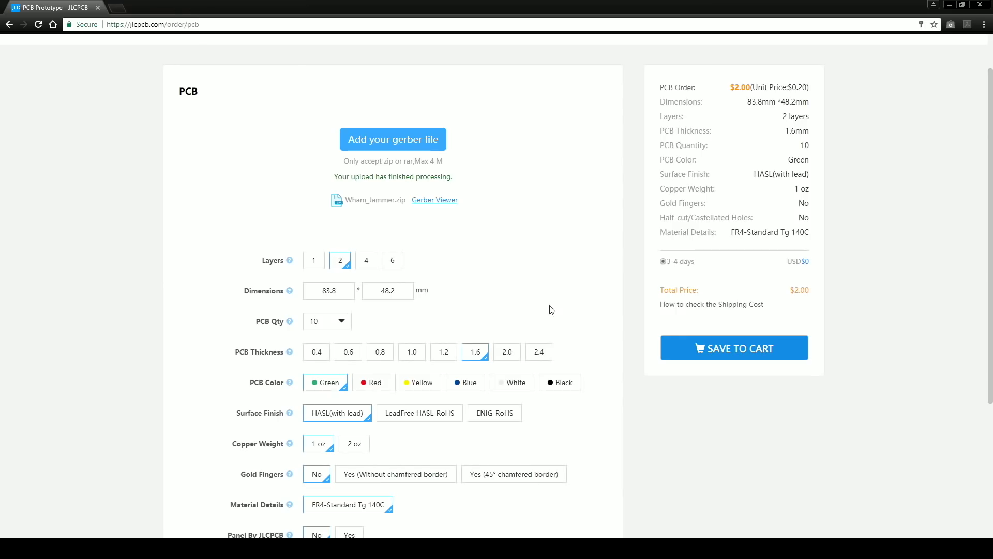
# - Save the $2 Wham_Jammer board order to the cart
pyautogui.click(740, 351)
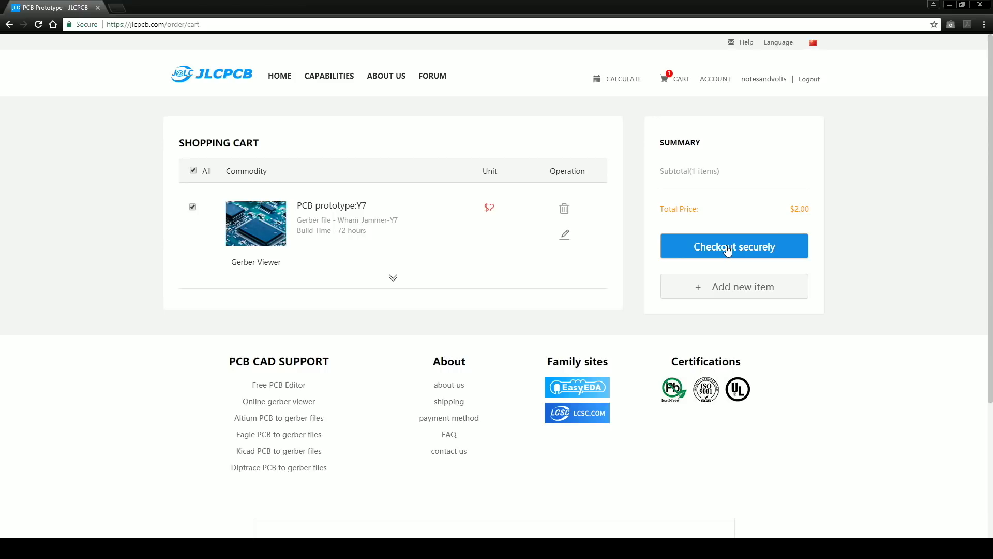
# - Checkout securely to reach the delivery and payment page with the $10.86 total
pyautogui.click(727, 250)
pyautogui.scroll(-5, 481, 300)
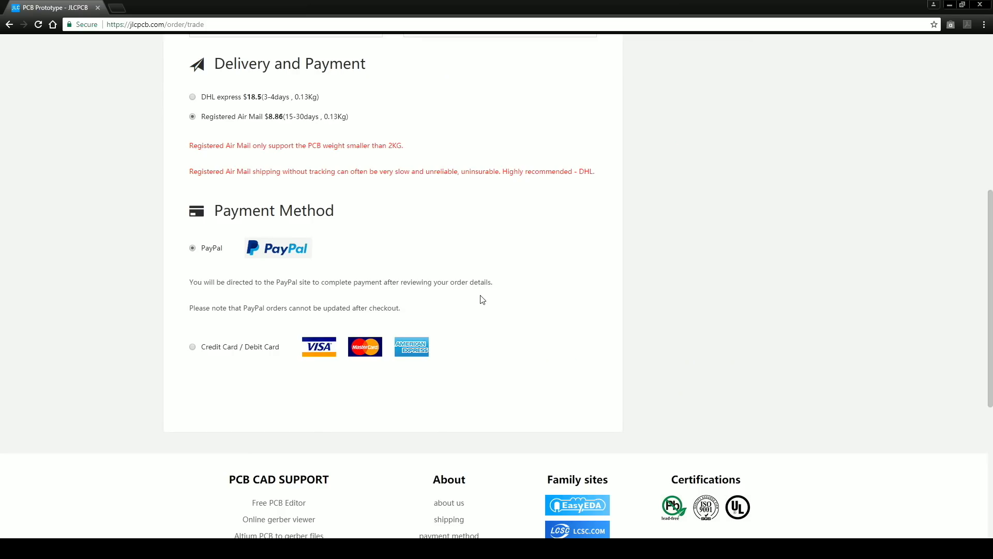